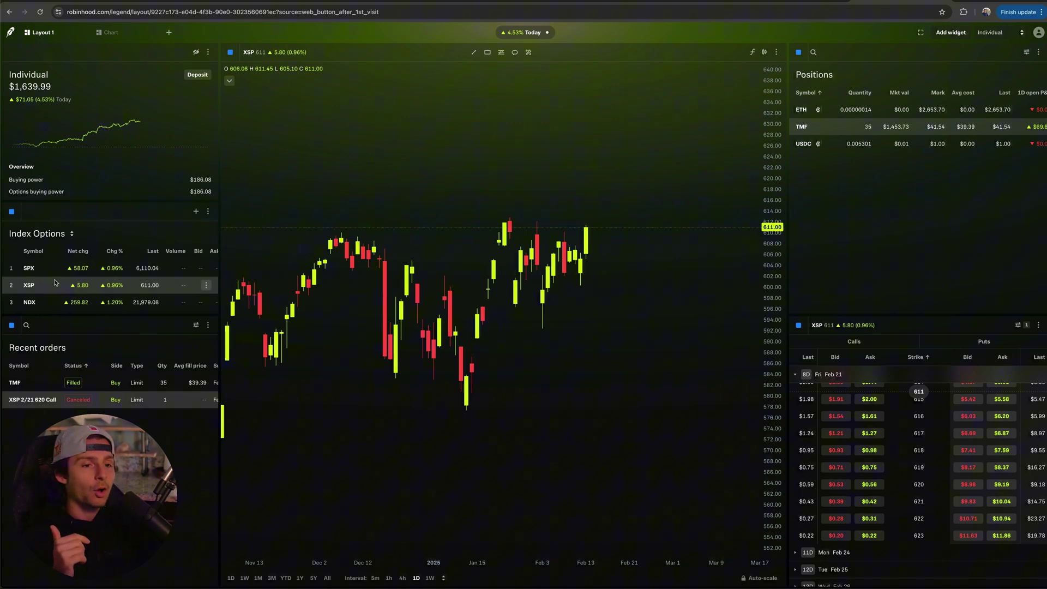
# Link the positions and recent orders widgets to XSP from the Index Options list
pyautogui.scroll(-2, 55, 282)
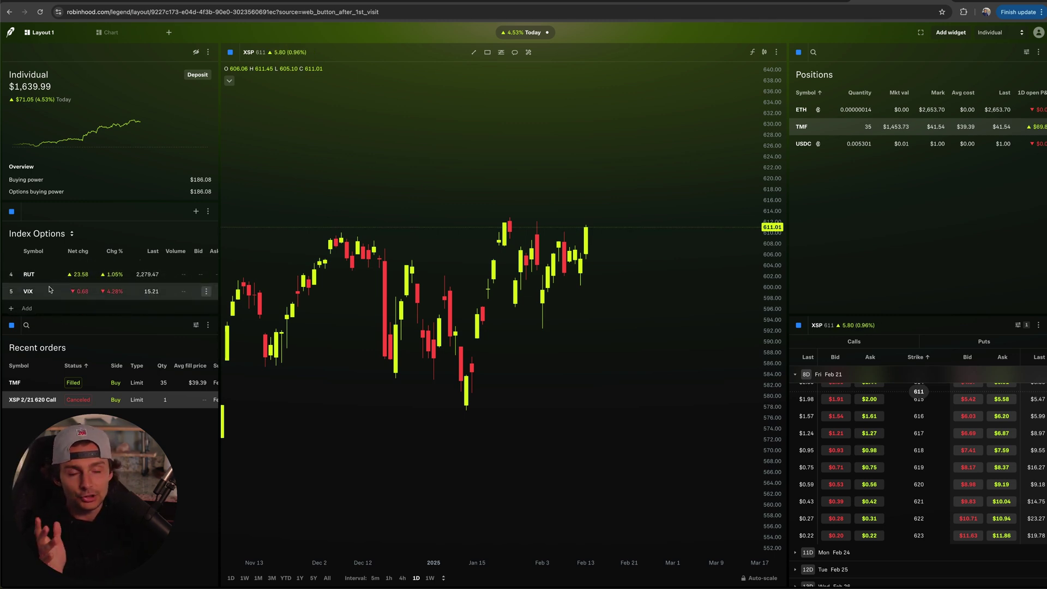
pyautogui.scroll(1, 51, 292)
pyautogui.scroll(-1, 57, 297)
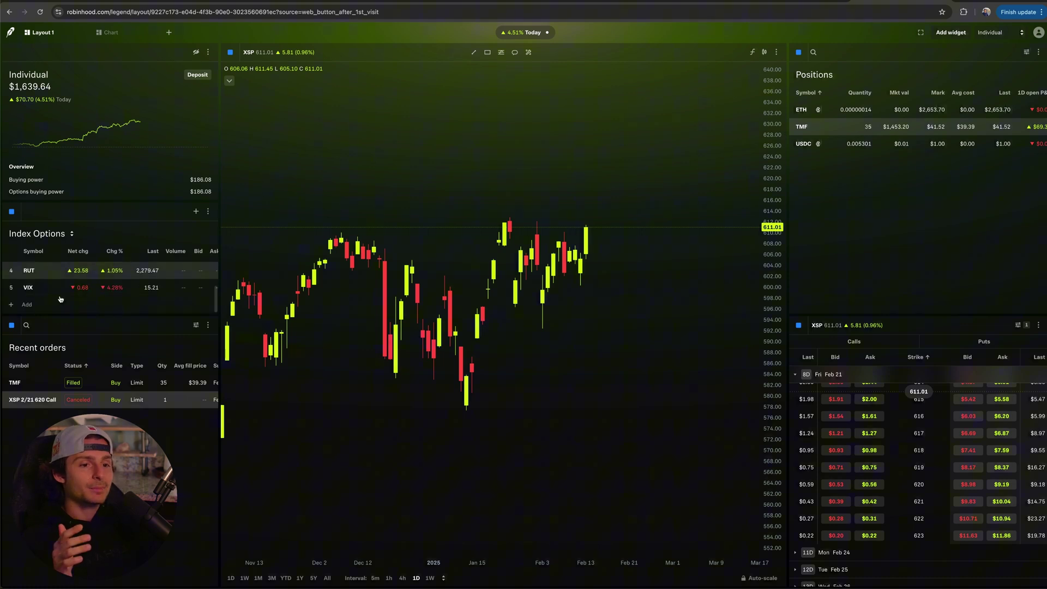
pyautogui.scroll(2, 60, 299)
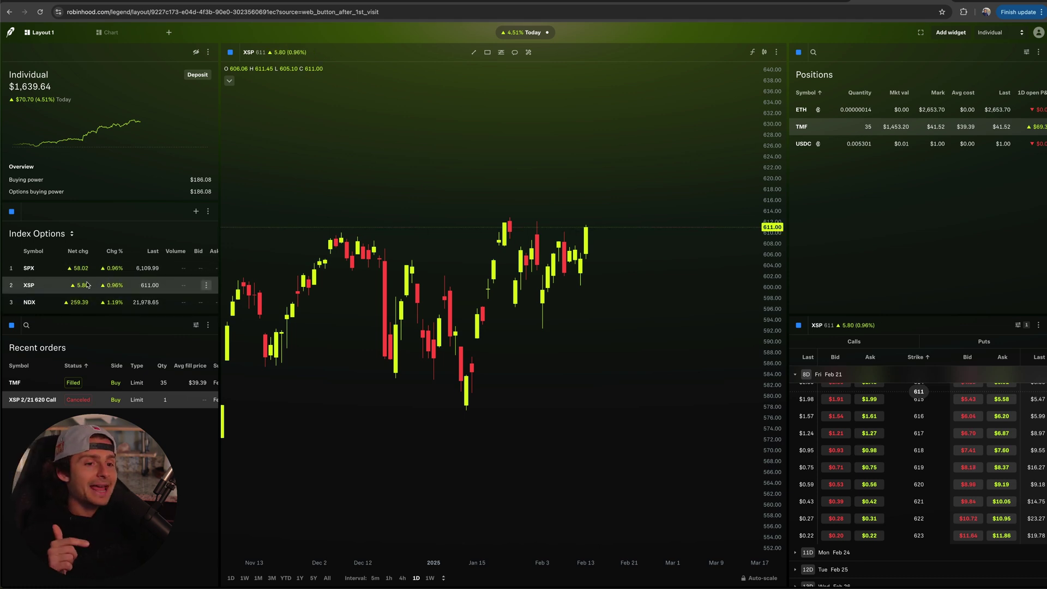
pyautogui.click(43, 293)
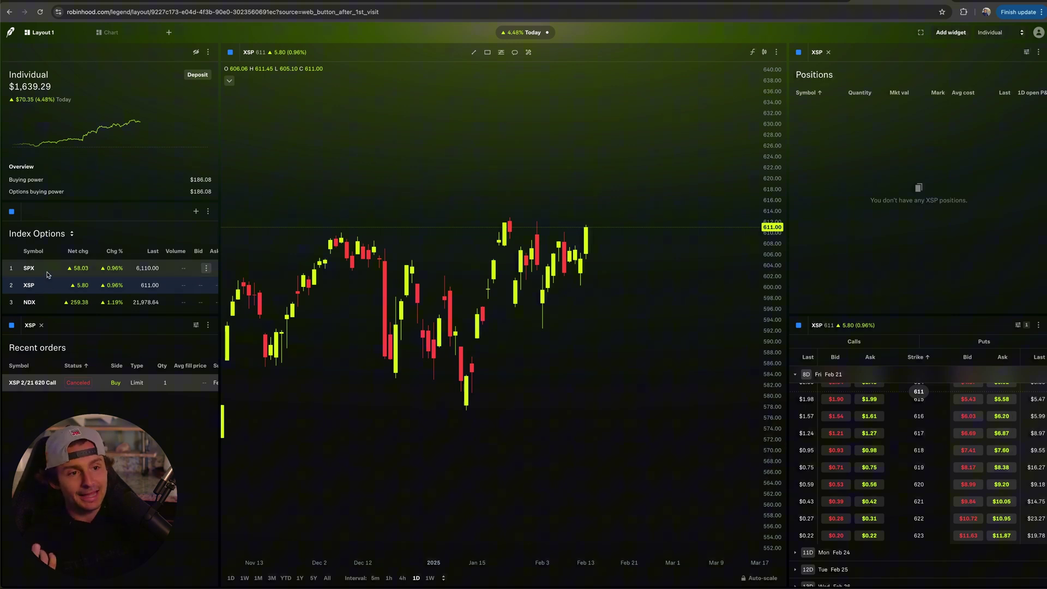
# Switch the layout to SPX and stretch the price axis to compress the candles
pyautogui.click(48, 271)
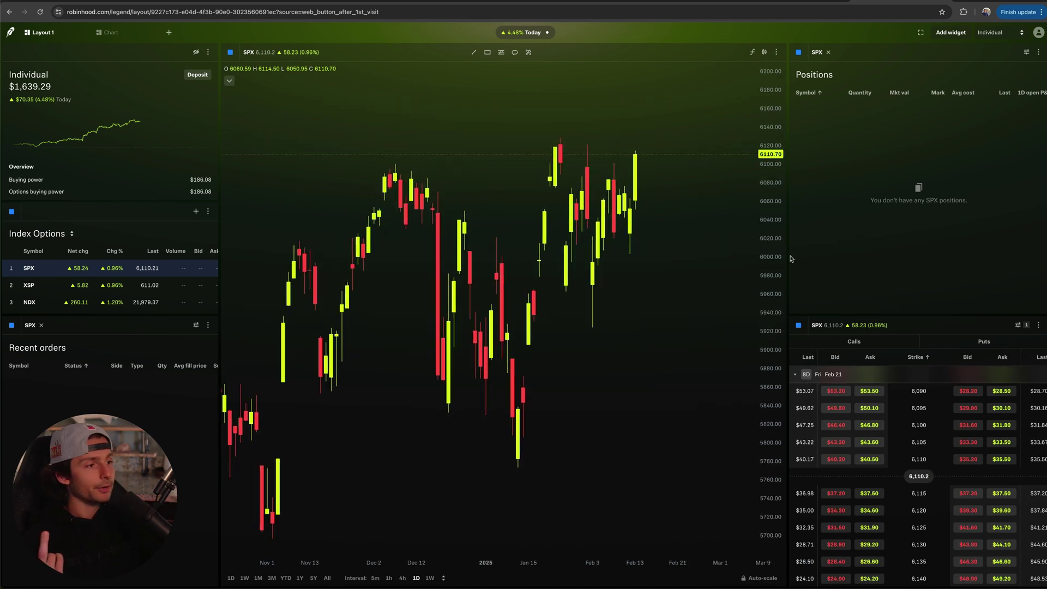
pyautogui.moveTo(771, 251); pyautogui.dragTo(772, 306)
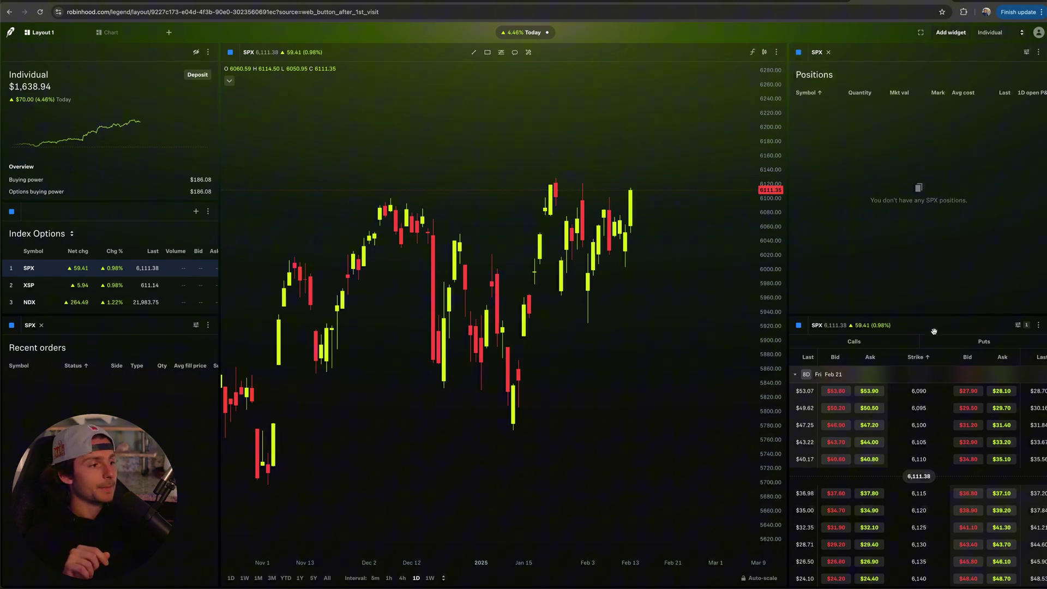
pyautogui.scroll(-1, 853, 415)
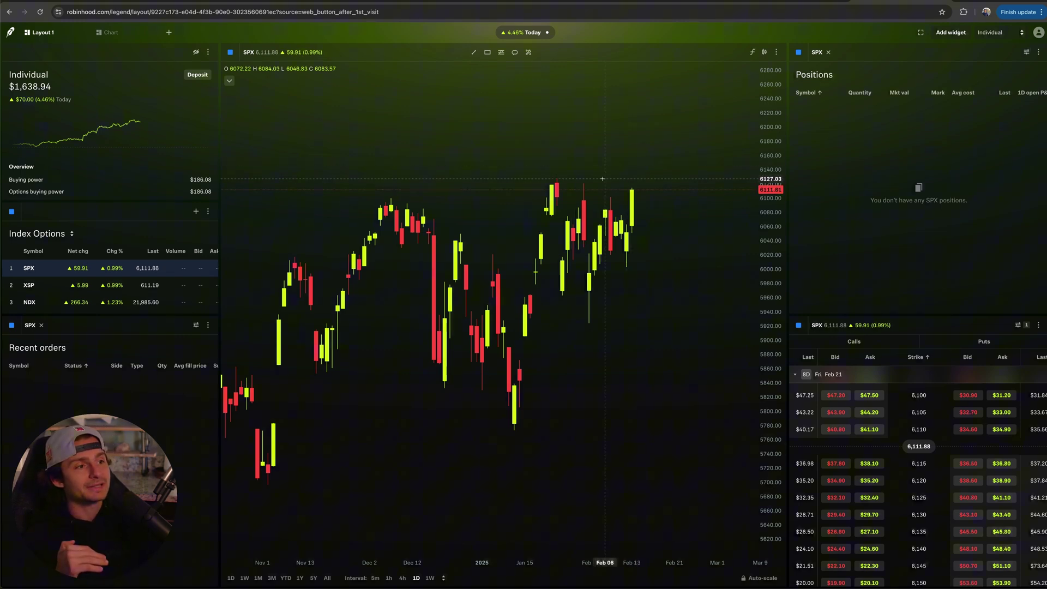
# Draw a descending trend line across the recent SPX highs on the daily chart
pyautogui.click(475, 54)
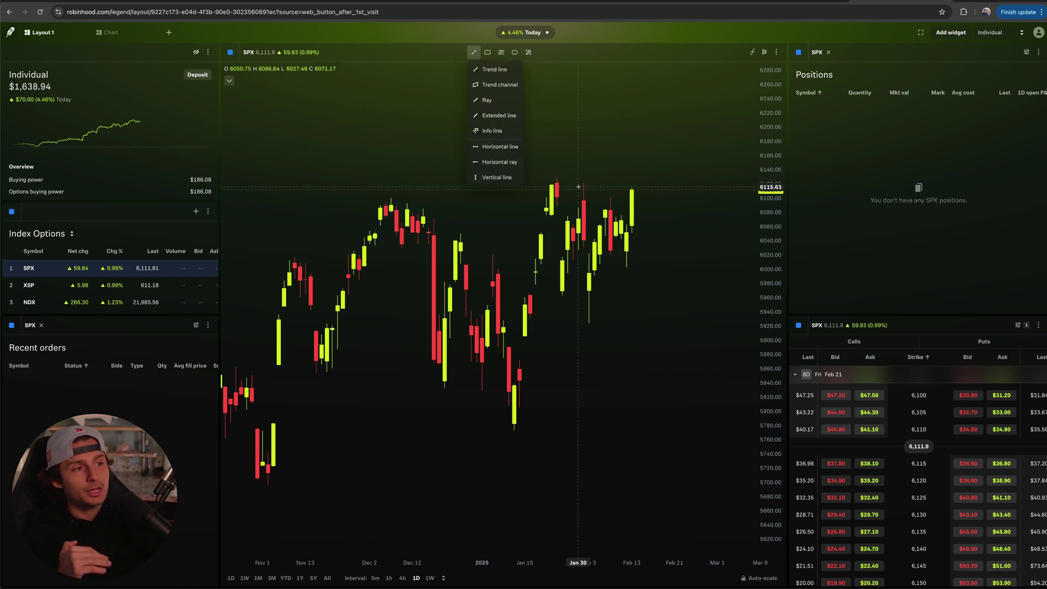
pyautogui.click(486, 70)
pyautogui.moveTo(556, 178)
pyautogui.mouseDown()
pyautogui.moveTo(653, 222)
pyautogui.moveTo(664, 216)
pyautogui.mouseUp()
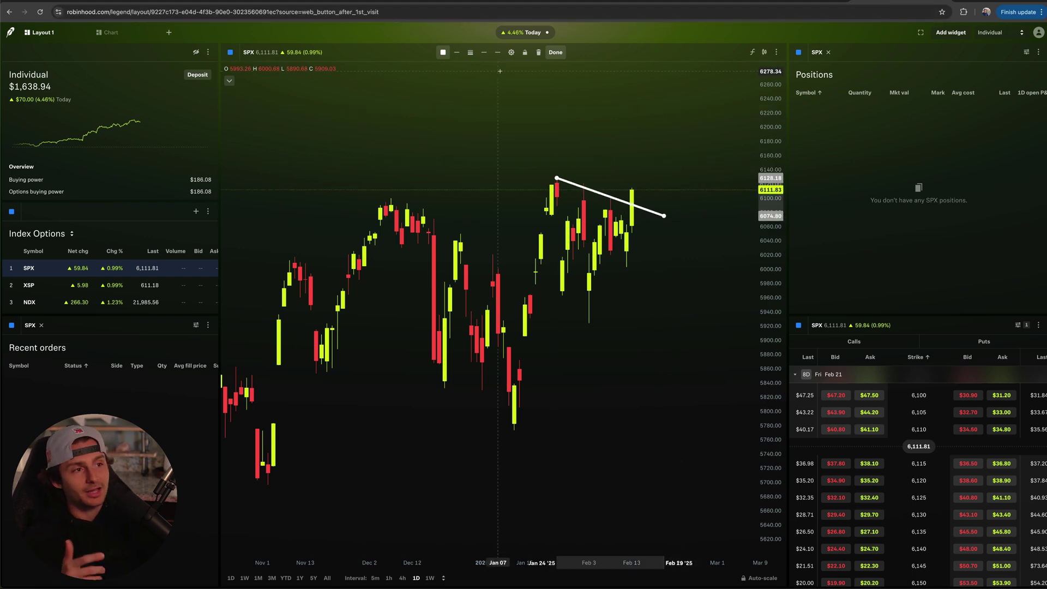
pyautogui.click(556, 53)
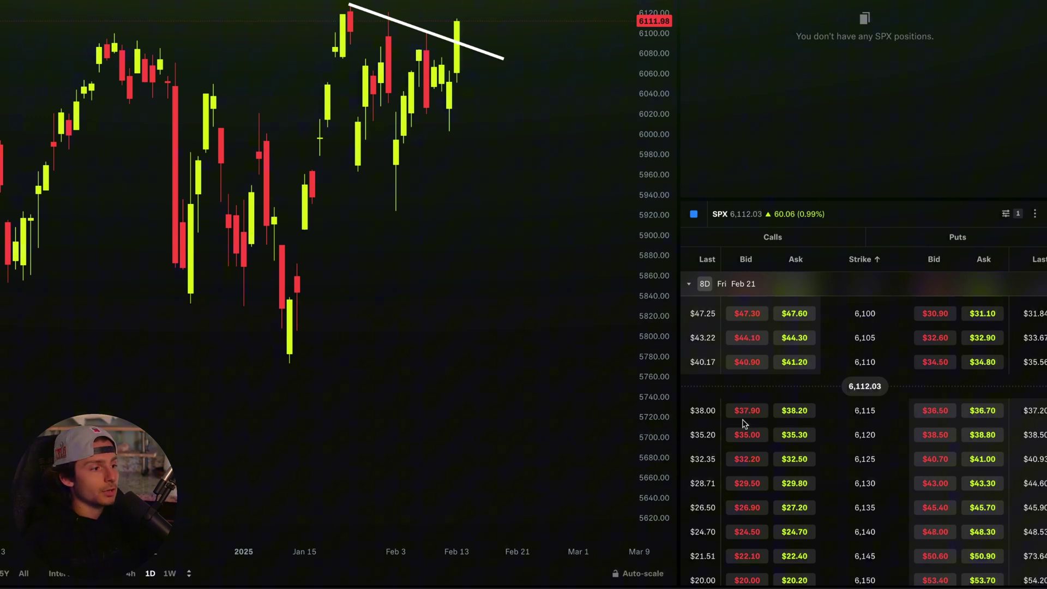
pyautogui.click(795, 412)
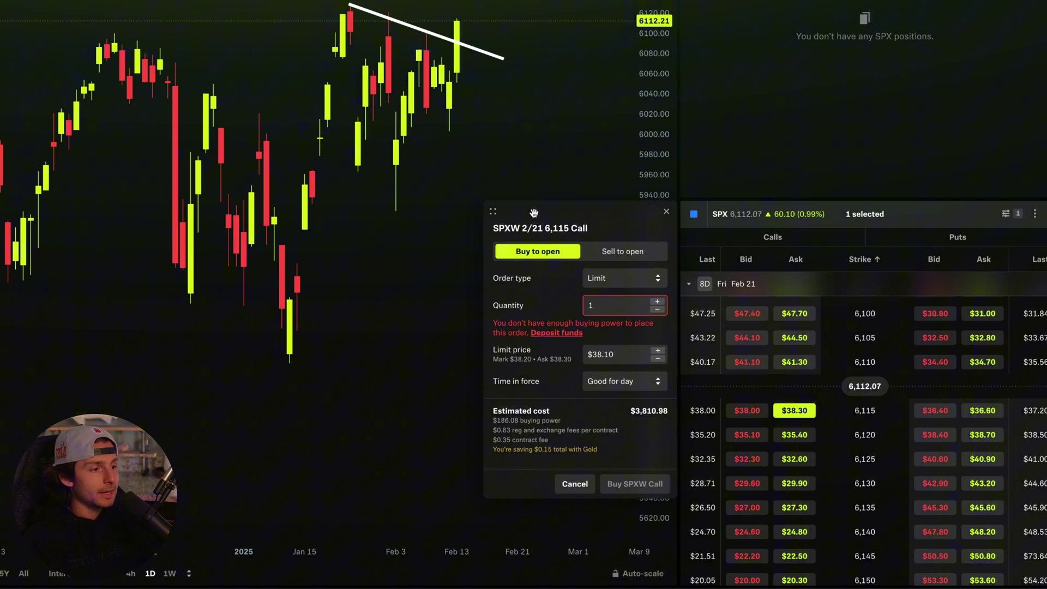
pyautogui.moveTo(533, 214); pyautogui.dragTo(301, 55)
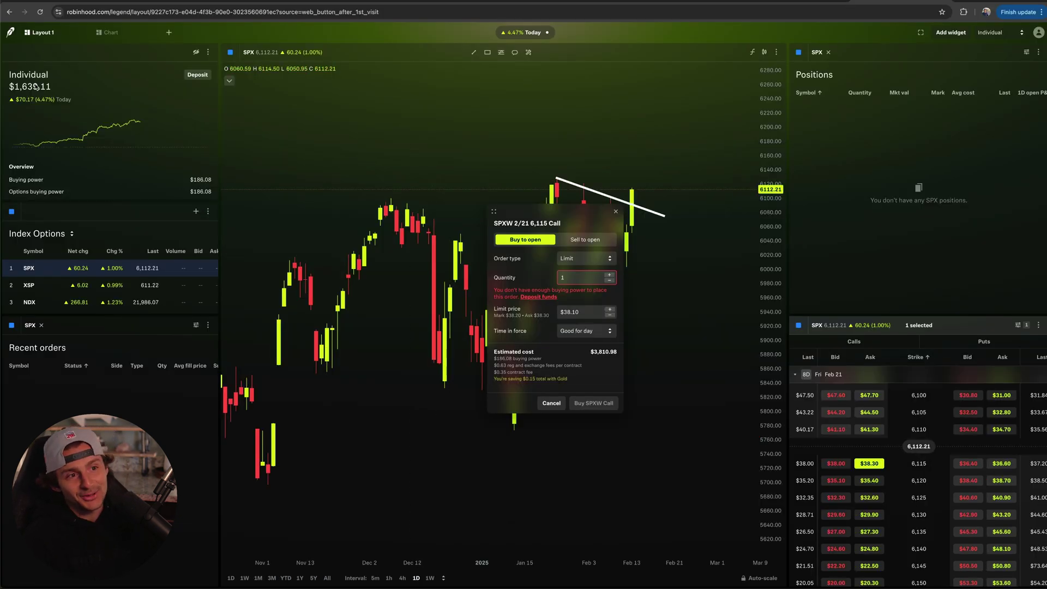
pyautogui.click(552, 403)
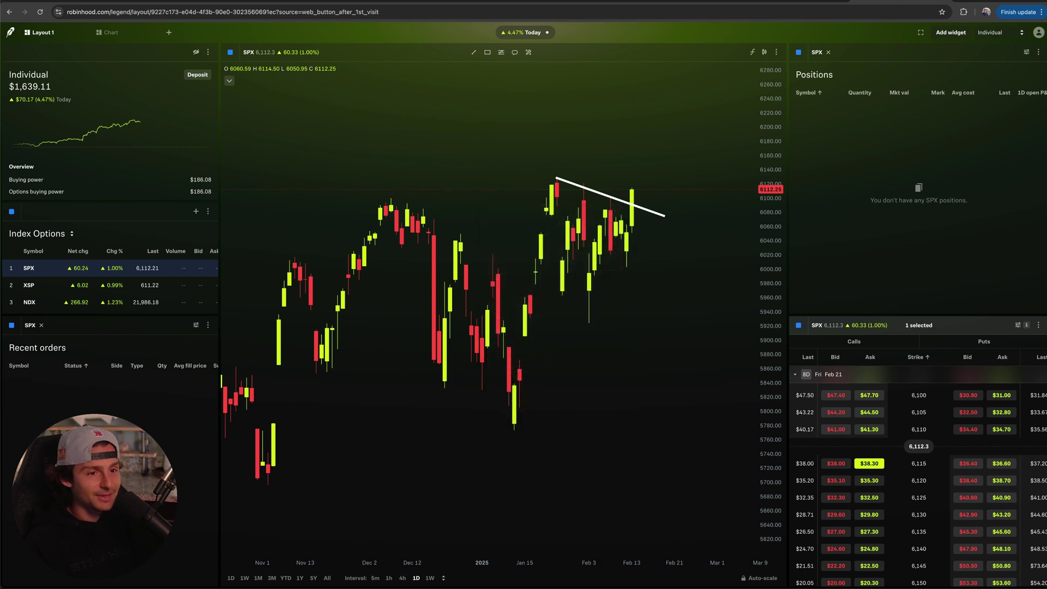
# Switch the layout to XSP and bring the Feb 21 strikes near 620 into view
pyautogui.click(38, 286)
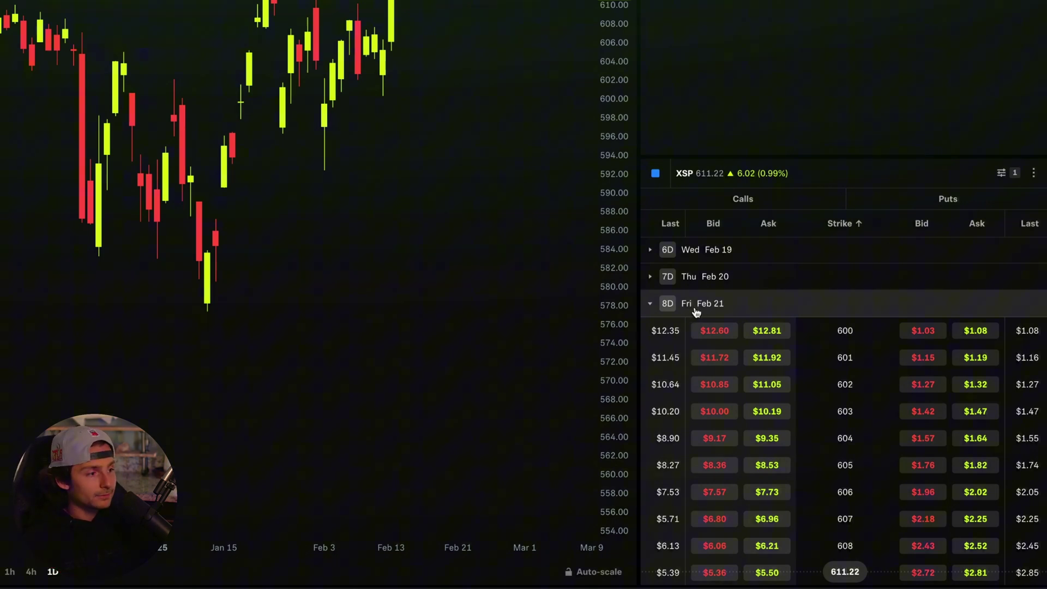
pyautogui.scroll(-3, 765, 416)
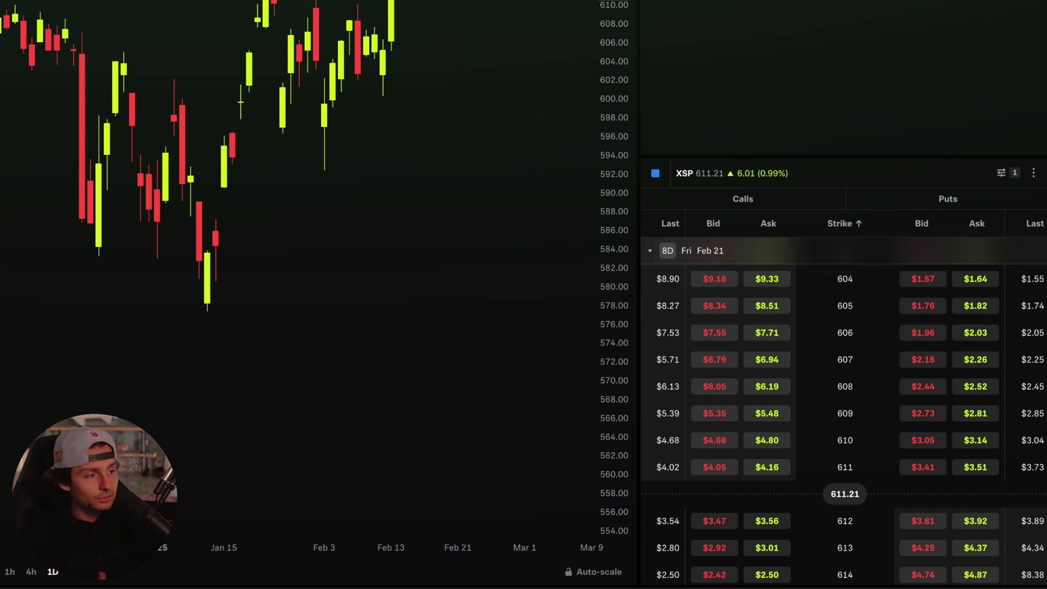
pyautogui.scroll(-5, 696, 352)
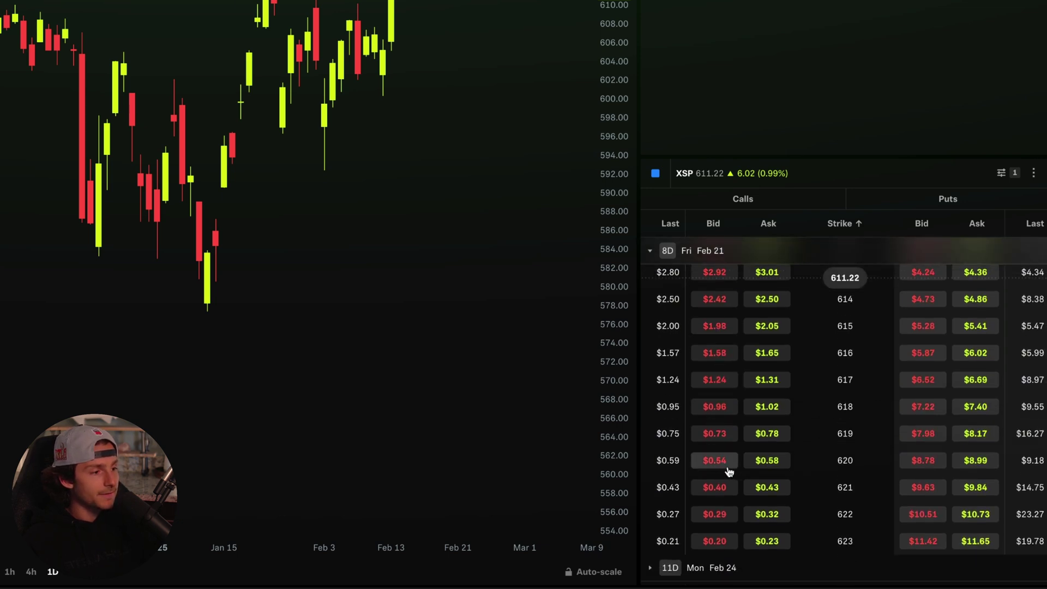
# Open a buy ticket for one XSP 2/21 620 Call and lower its limit to $0.57
pyautogui.click(781, 462)
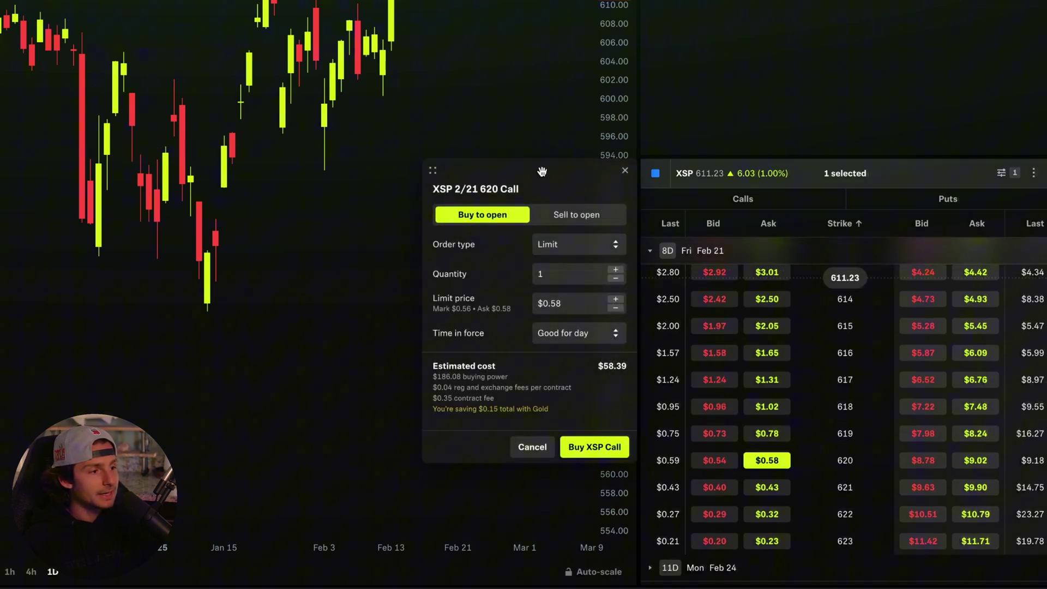
pyautogui.moveTo(496, 40); pyautogui.dragTo(467, 146)
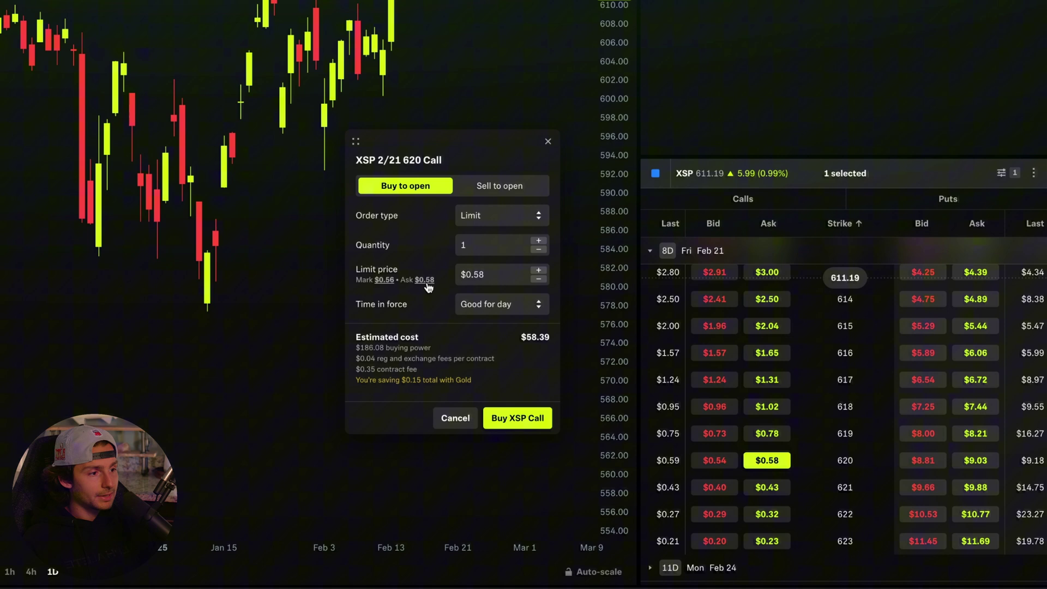
pyautogui.click(539, 279)
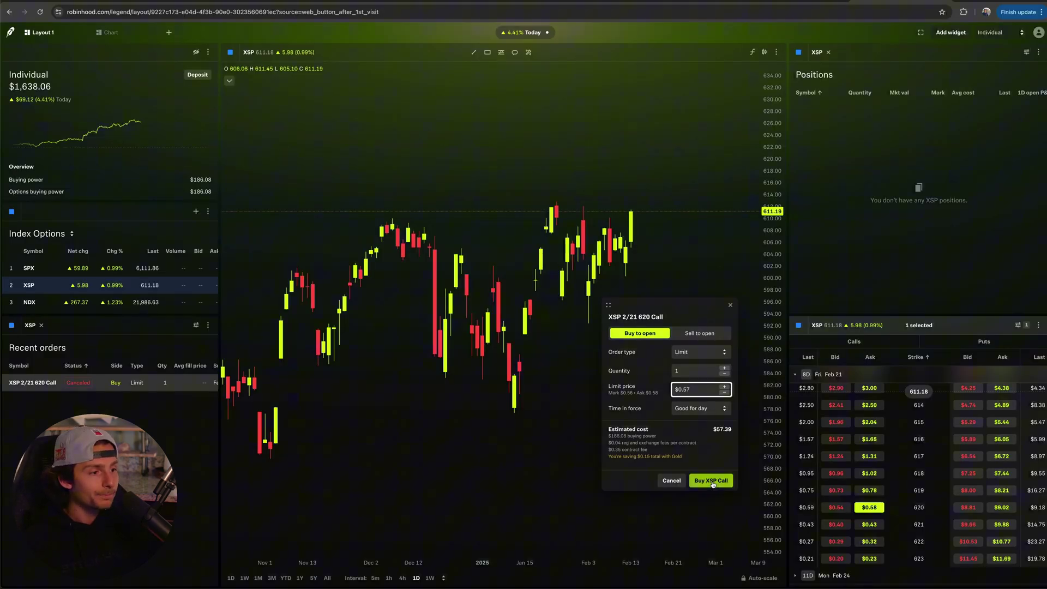
# Submit the $0.57 limit buy for one XSP 2/21 620 Call and let it fill
pyautogui.click(711, 481)
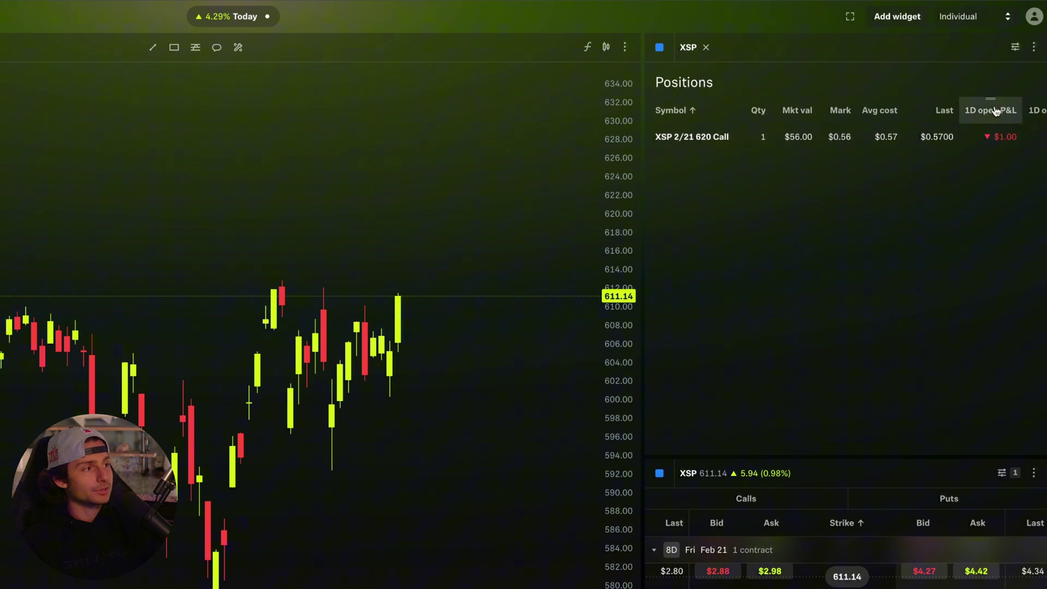
pyautogui.moveTo(996, 131)
pyautogui.hscroll(5, 715, 221)
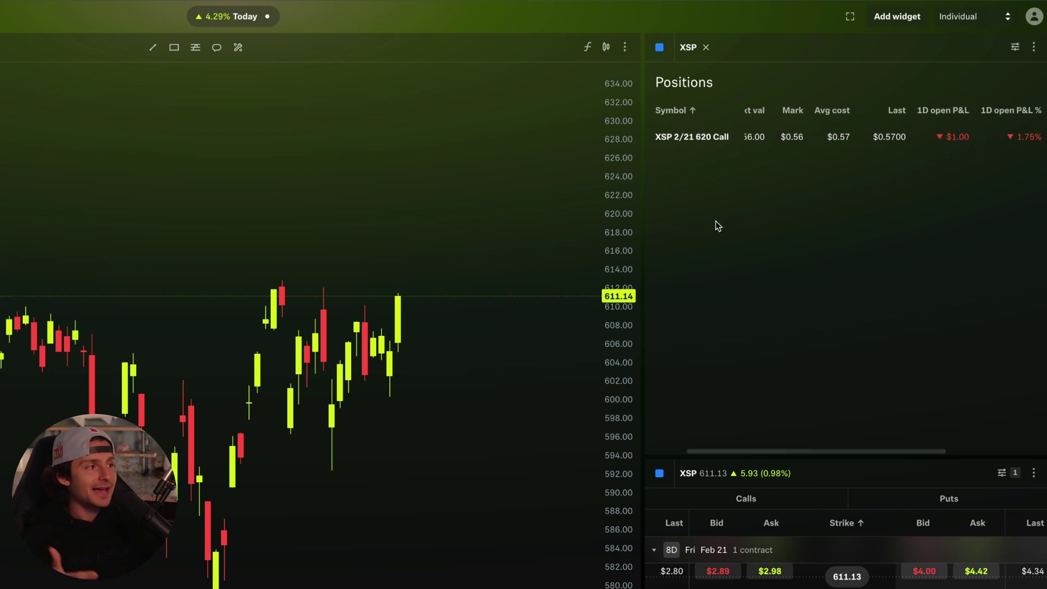
pyautogui.hscroll(2, 715, 221)
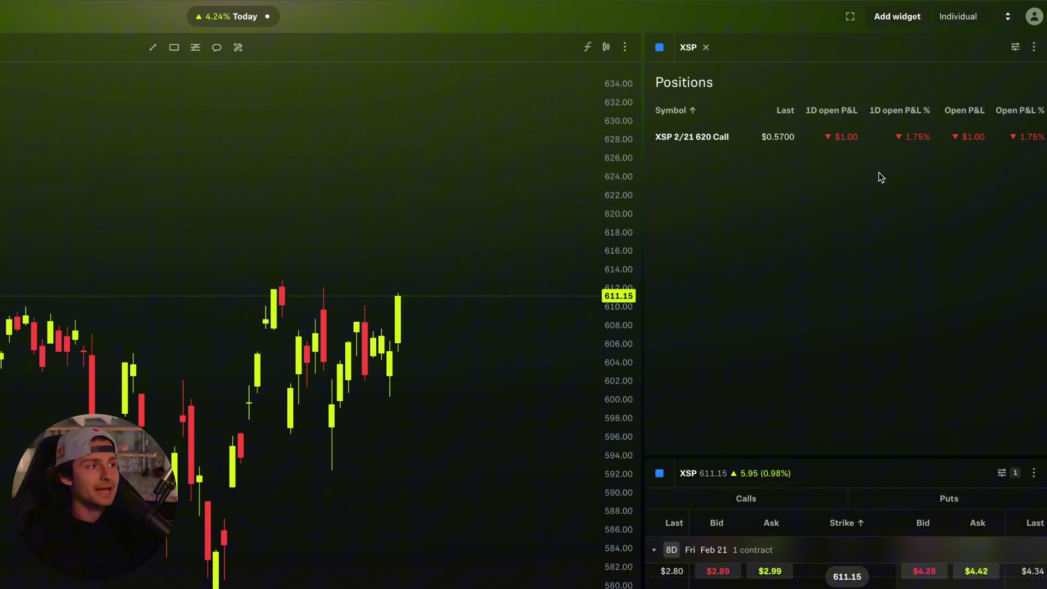
pyautogui.hscroll(-3, 878, 172)
pyautogui.hscroll(-2, 878, 172)
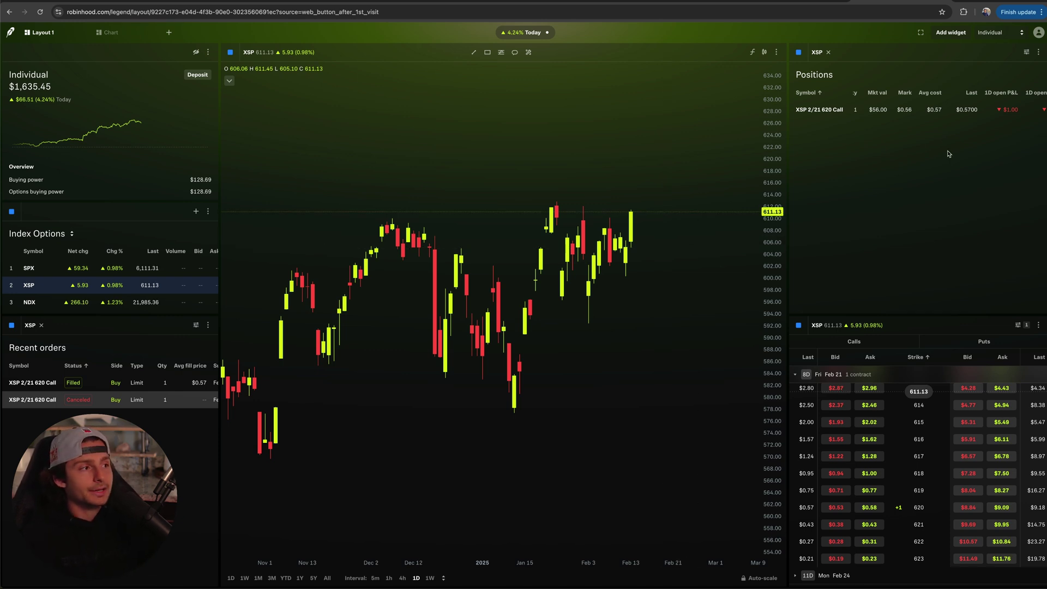
pyautogui.hscroll(-1, 948, 155)
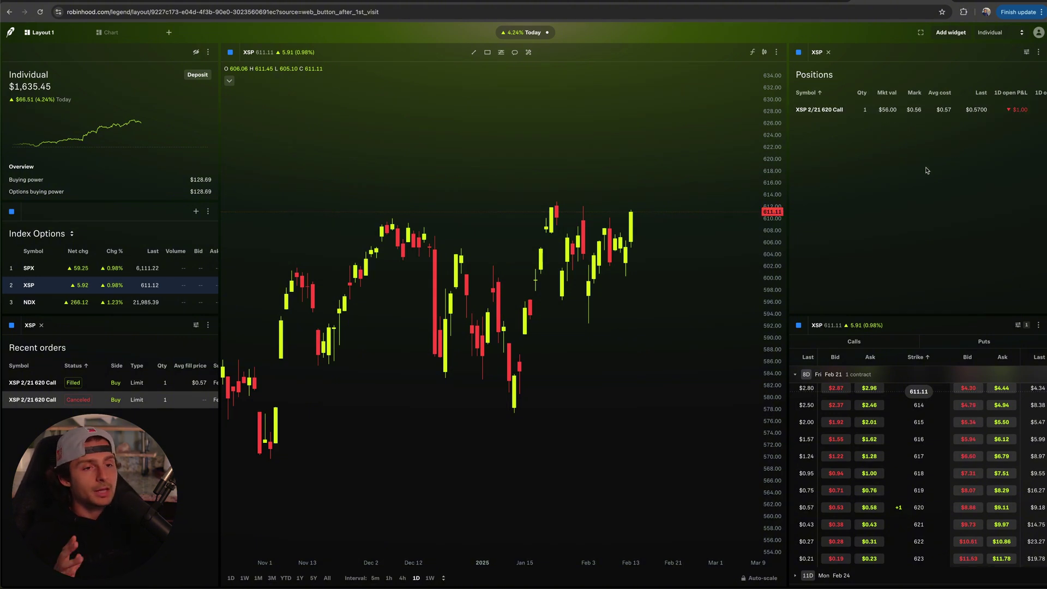
pyautogui.moveTo(943, 116)
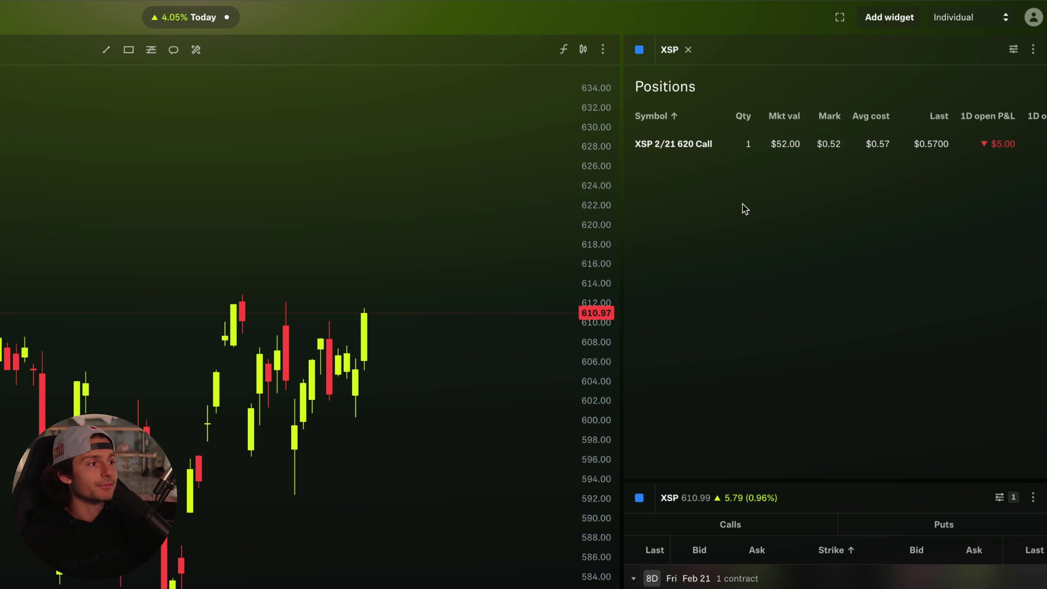
# Start a limit sell order for the XSP 2/21 620 Call position
pyautogui.hscroll(2, 743, 206)
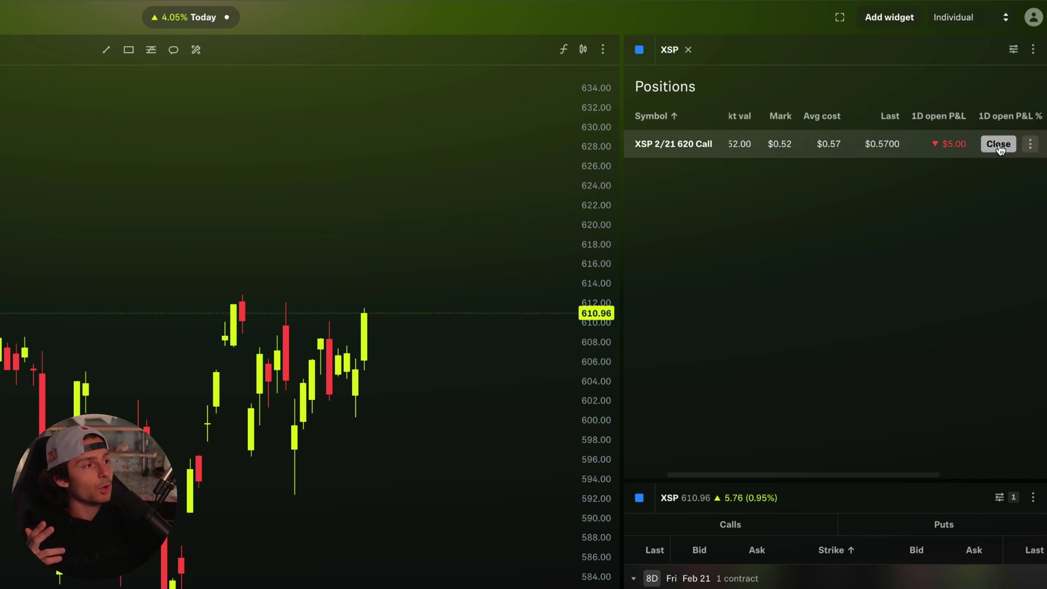
pyautogui.hscroll(1, 1030, 147)
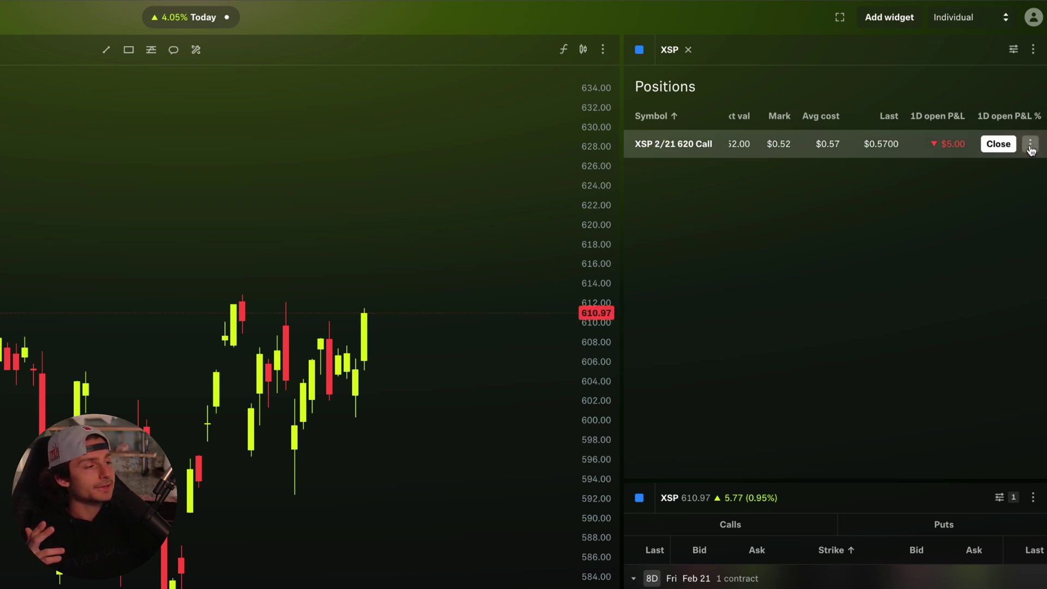
pyautogui.click(1030, 149)
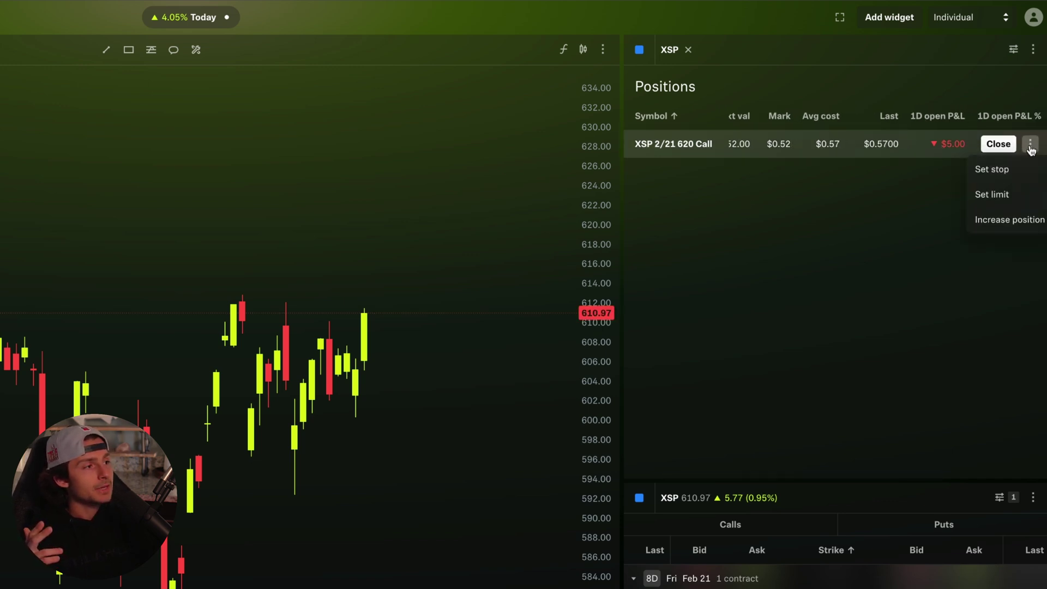
pyautogui.click(1000, 201)
pyautogui.moveTo(906, 200); pyautogui.dragTo(418, 246)
pyautogui.moveTo(419, 141); pyautogui.dragTo(440, 129)
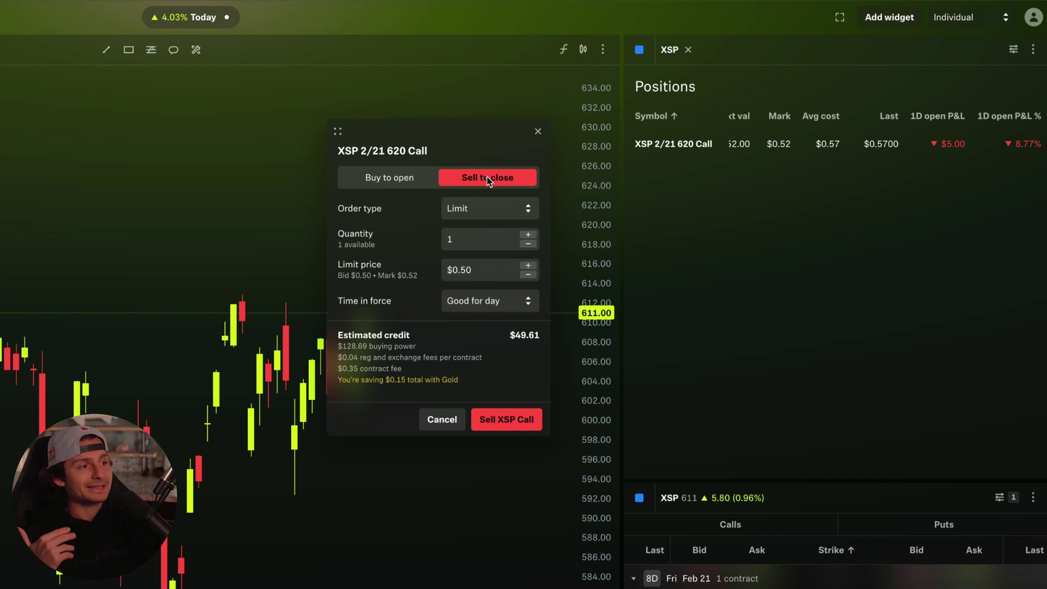
# Set the limit price to $1.00, keep order type Limit, and submit the sell
pyautogui.doubleClick(486, 270)
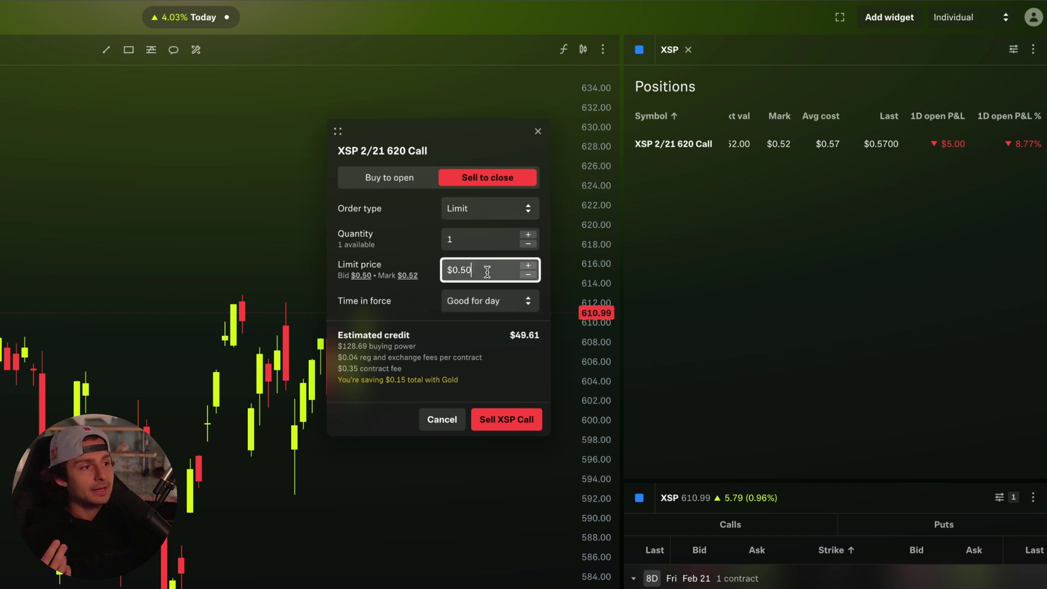
pyautogui.write('1.')
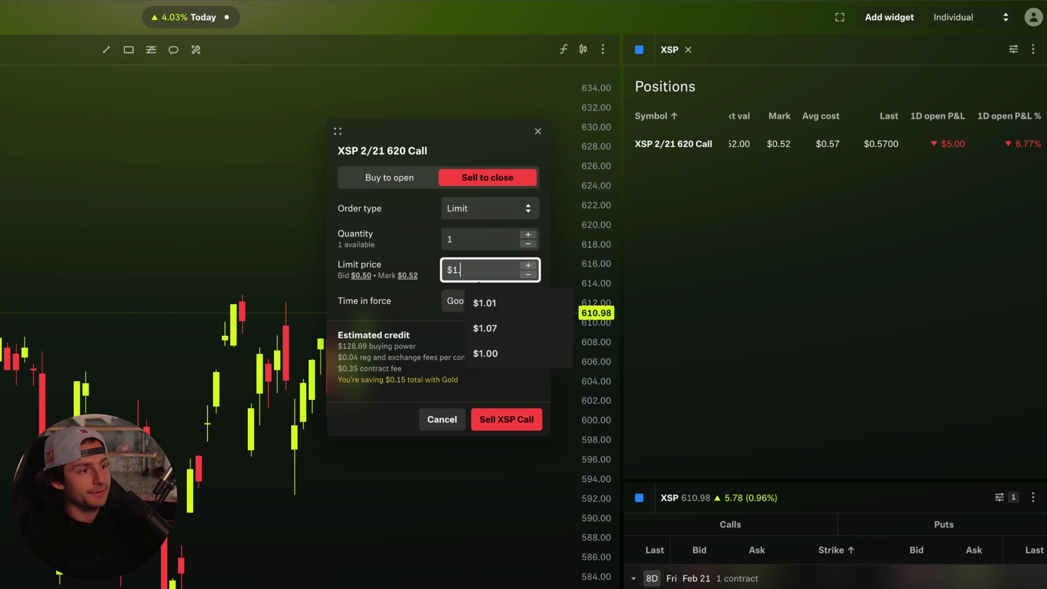
pyautogui.write('00')
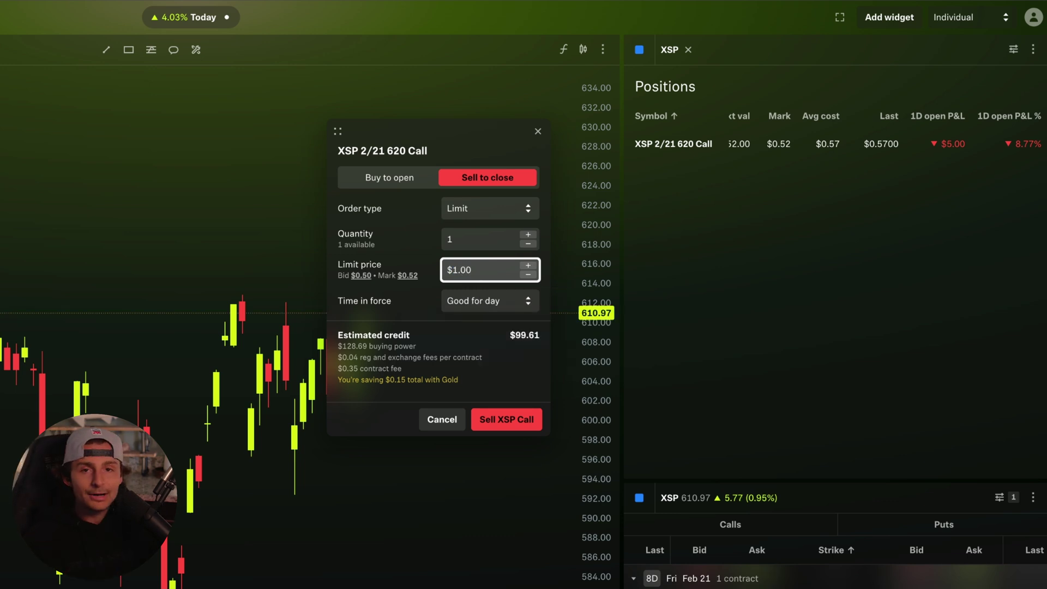
pyautogui.click(431, 278)
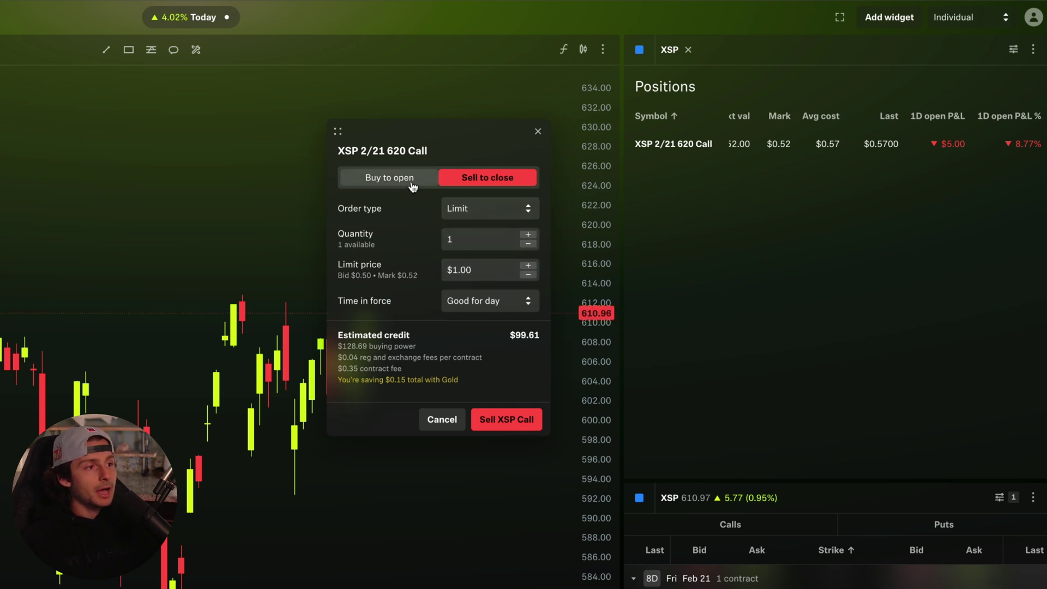
pyautogui.click(491, 214)
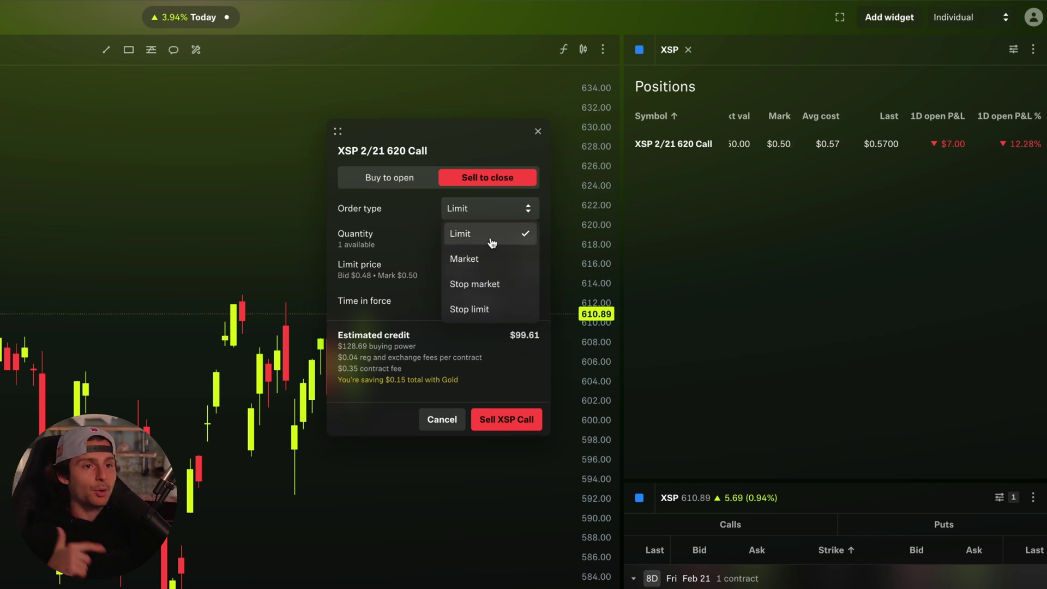
pyautogui.click(491, 239)
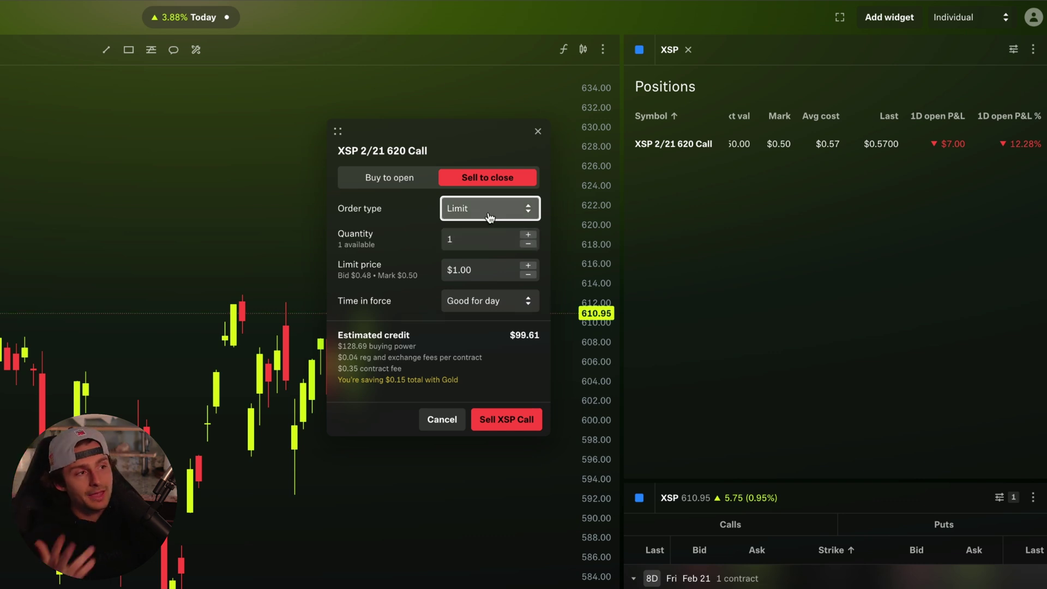
pyautogui.click(507, 424)
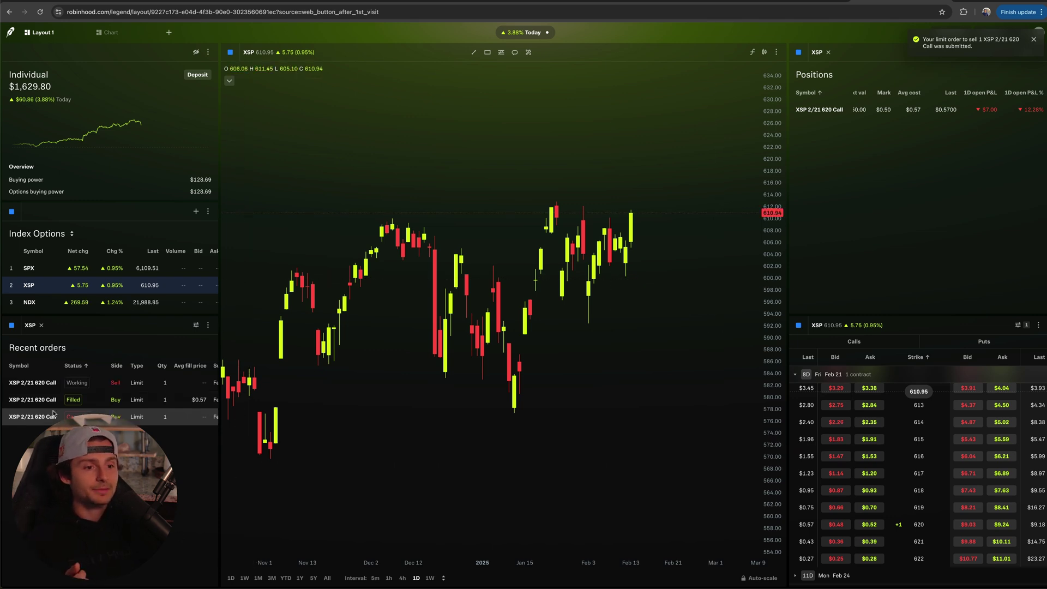
pyautogui.moveTo(48, 390)
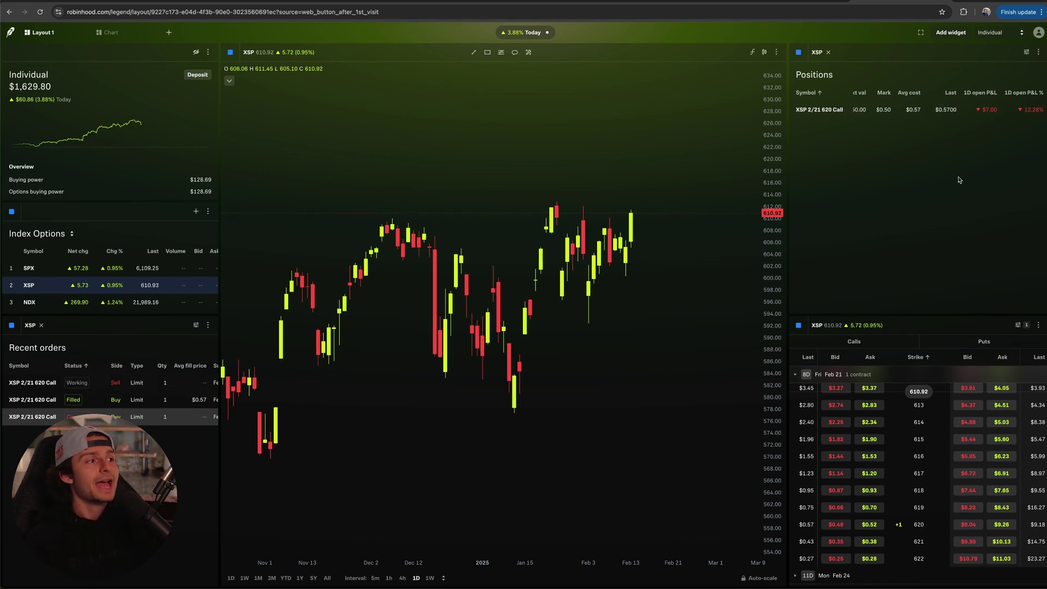
pyautogui.hscroll(-2, 959, 179)
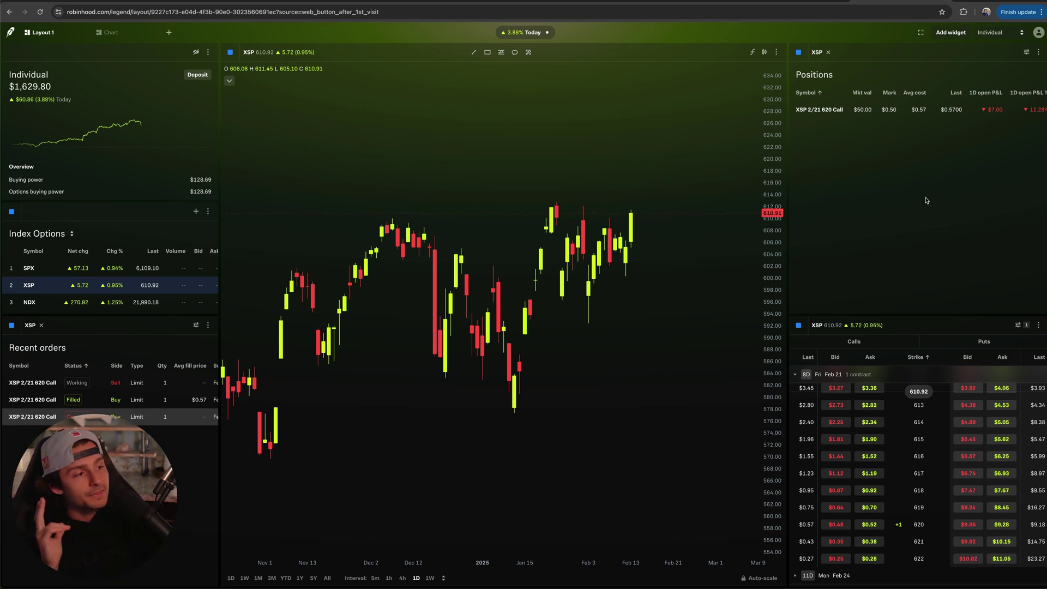
# Open a buy ticket for one XSP 2/21 621 Call at its $0.38 ask
pyautogui.scroll(-1, 880, 381)
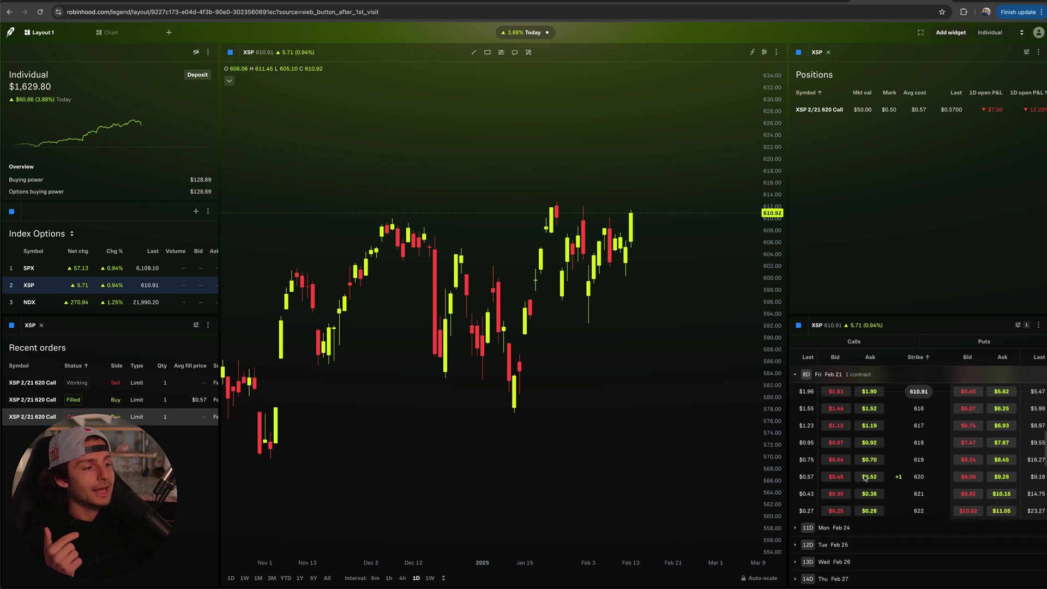
pyautogui.scroll(3, 867, 472)
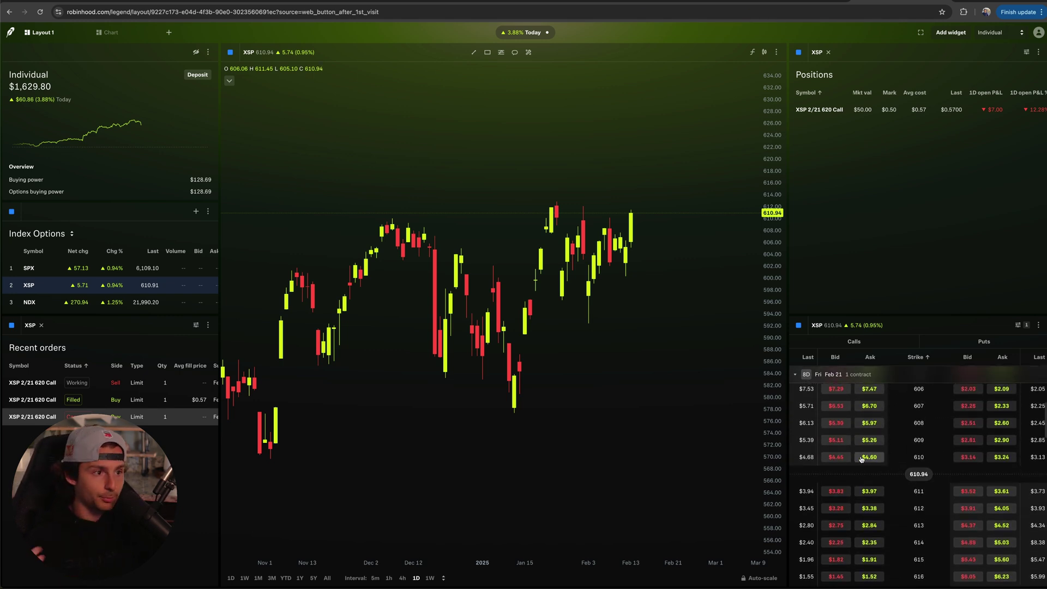
pyautogui.scroll(-3, 883, 491)
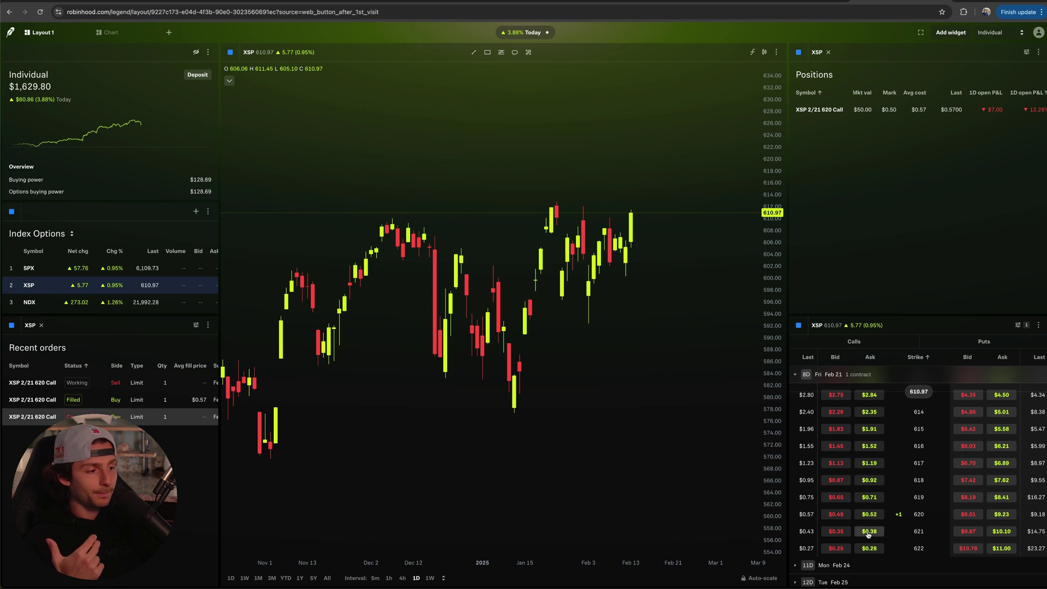
pyautogui.click(868, 533)
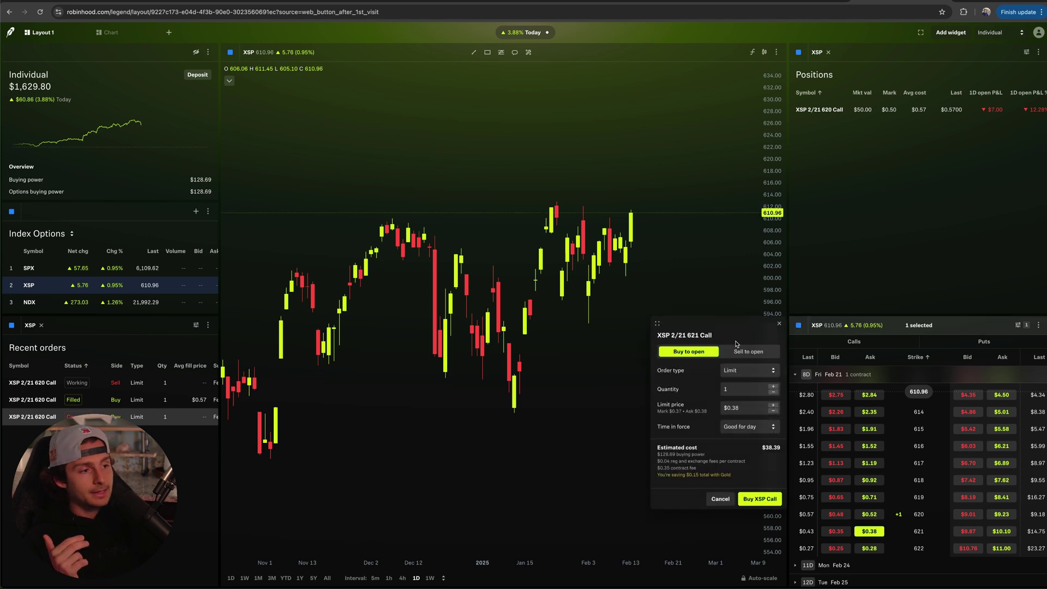
pyautogui.moveTo(734, 338); pyautogui.dragTo(674, 302)
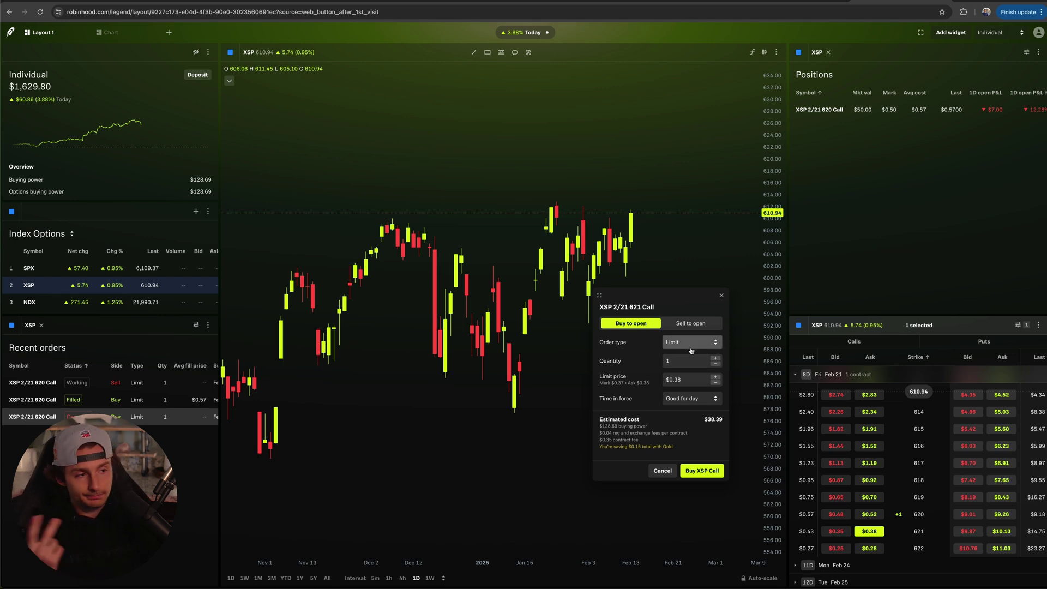
pyautogui.click(688, 399)
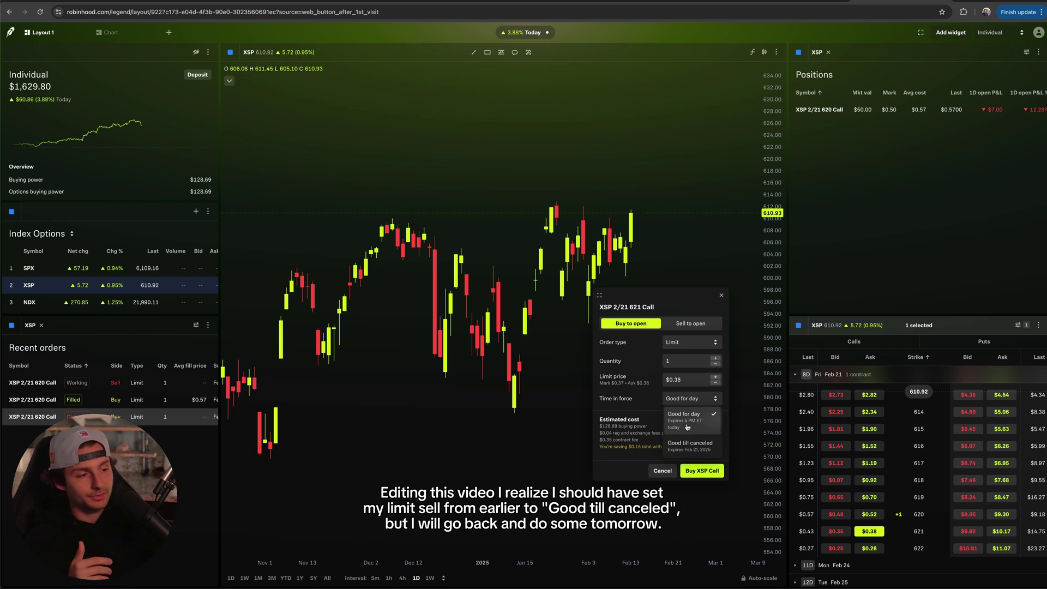
# Keep Good for day and check the $0.38 limit and $38.39 estimated cost
pyautogui.click(639, 402)
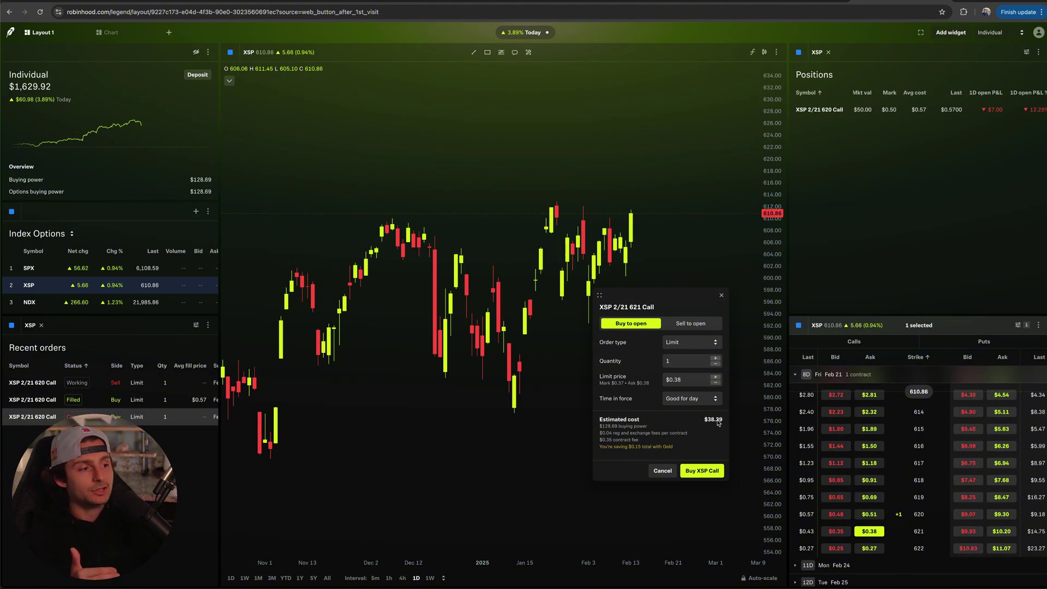
pyautogui.click(694, 381)
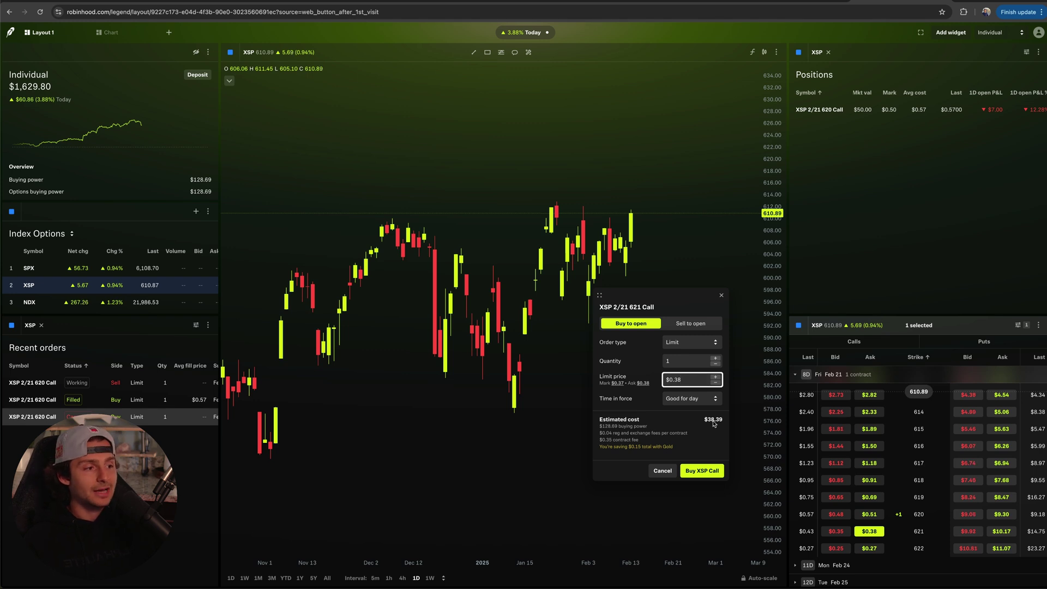